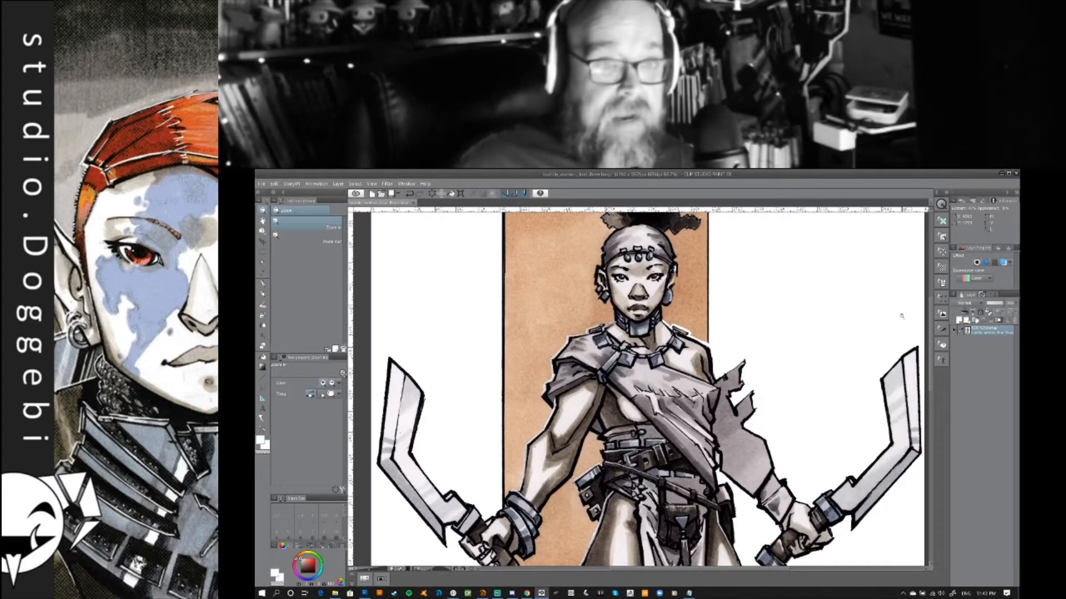
Add a Hue/Saturation/Luminosity correction layer above the artwork with saturation set to -100
right_click(987, 332)
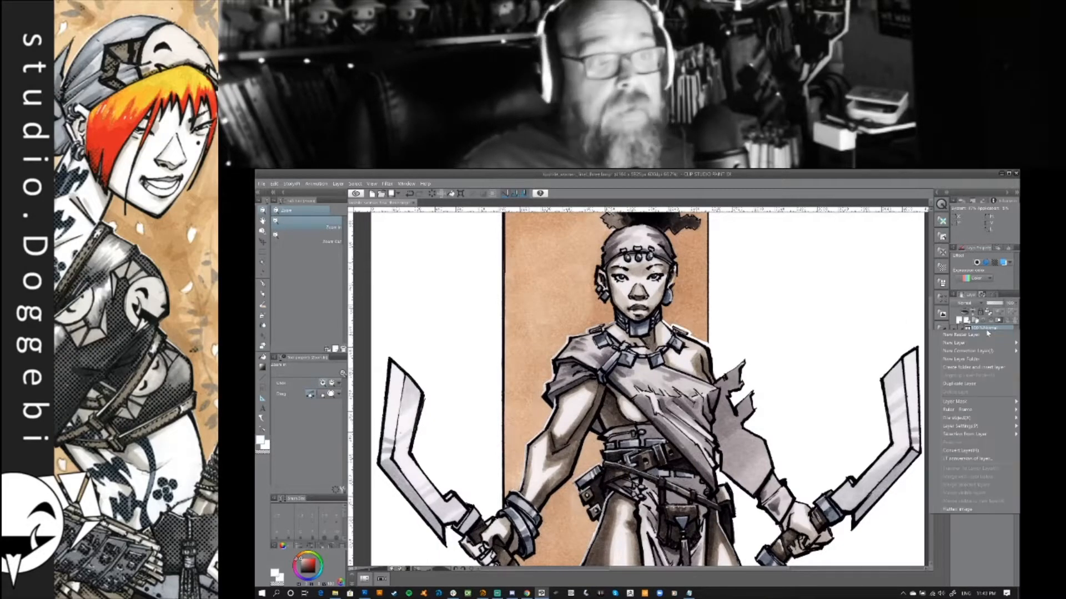
mouse_move(966, 350)
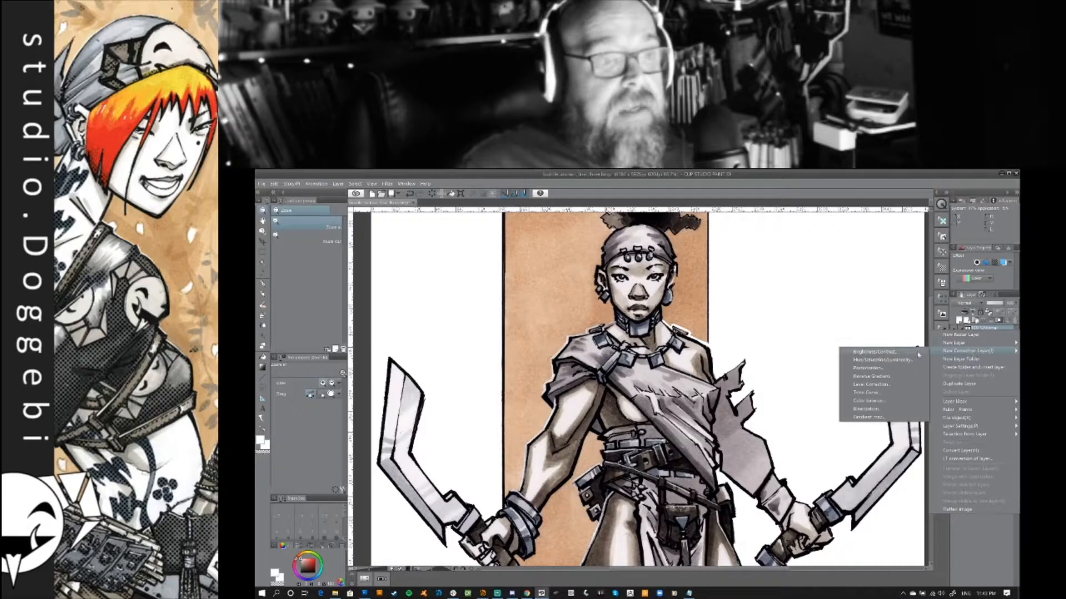
click(879, 361)
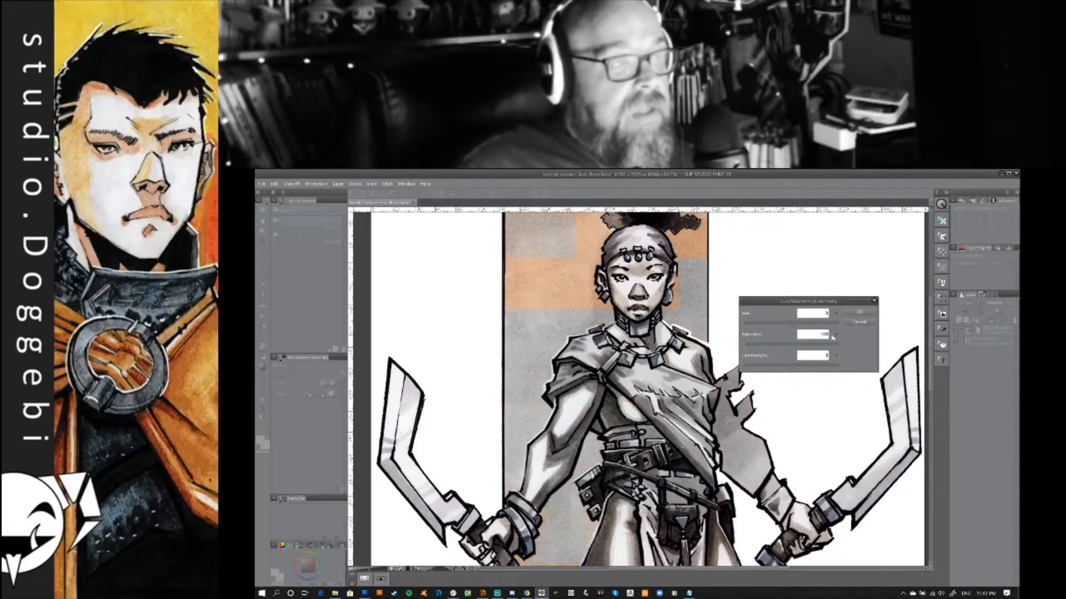
click(859, 314)
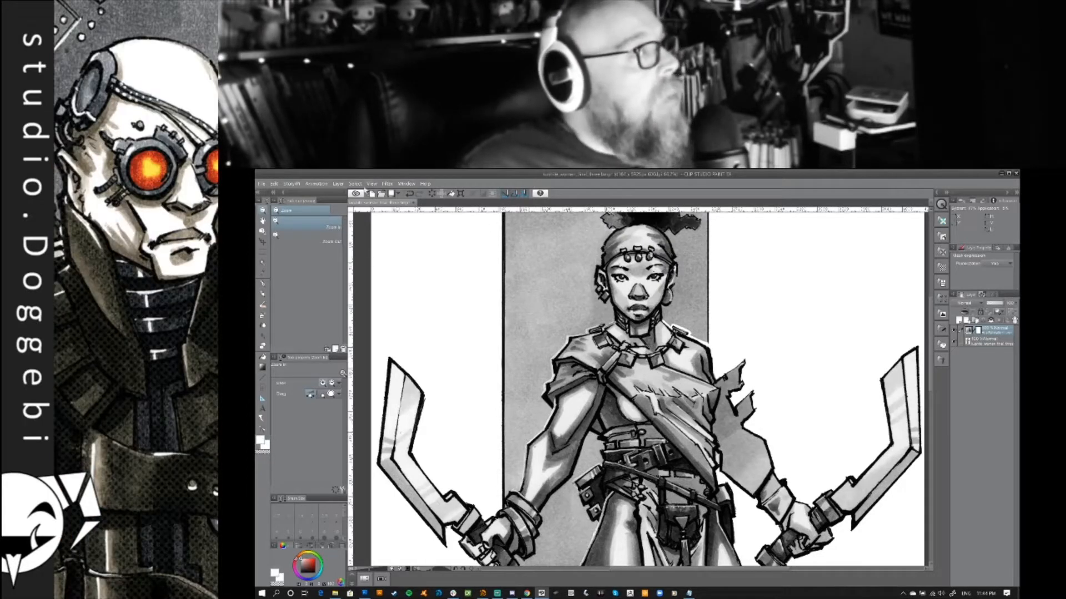
Select the dark shadow tones across the image with Select Color Gamut, sampling the shaded area beside the figure's upper arm
click(354, 184)
click(377, 253)
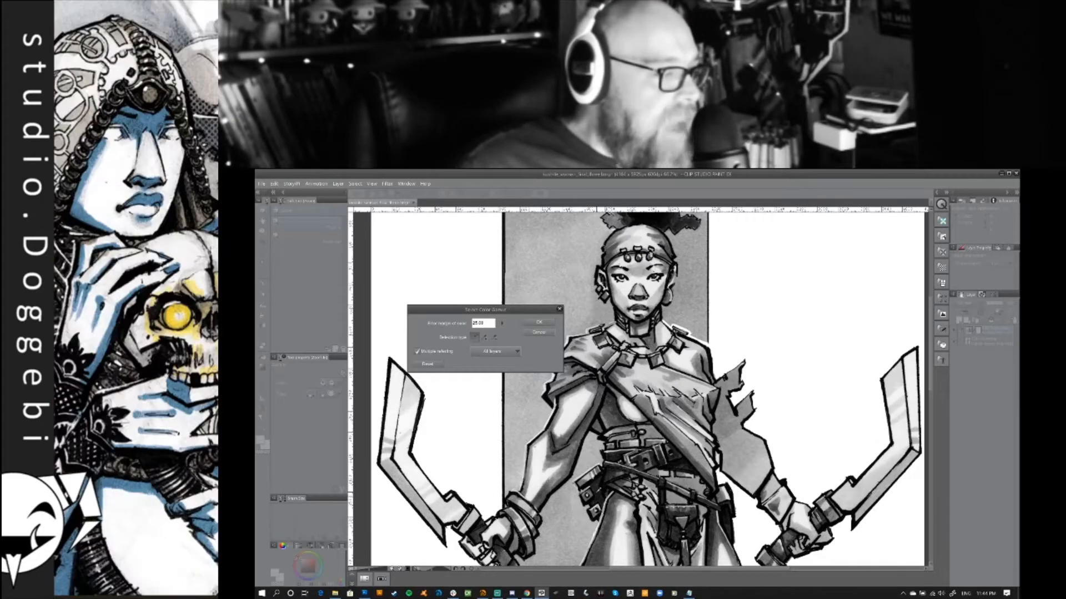
click(600, 378)
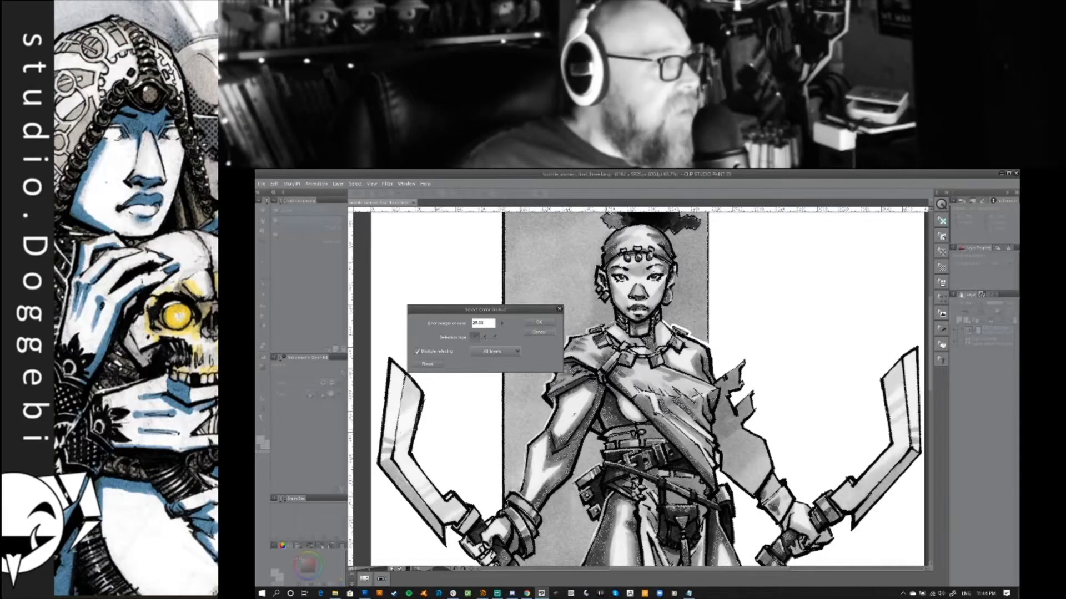
click(536, 323)
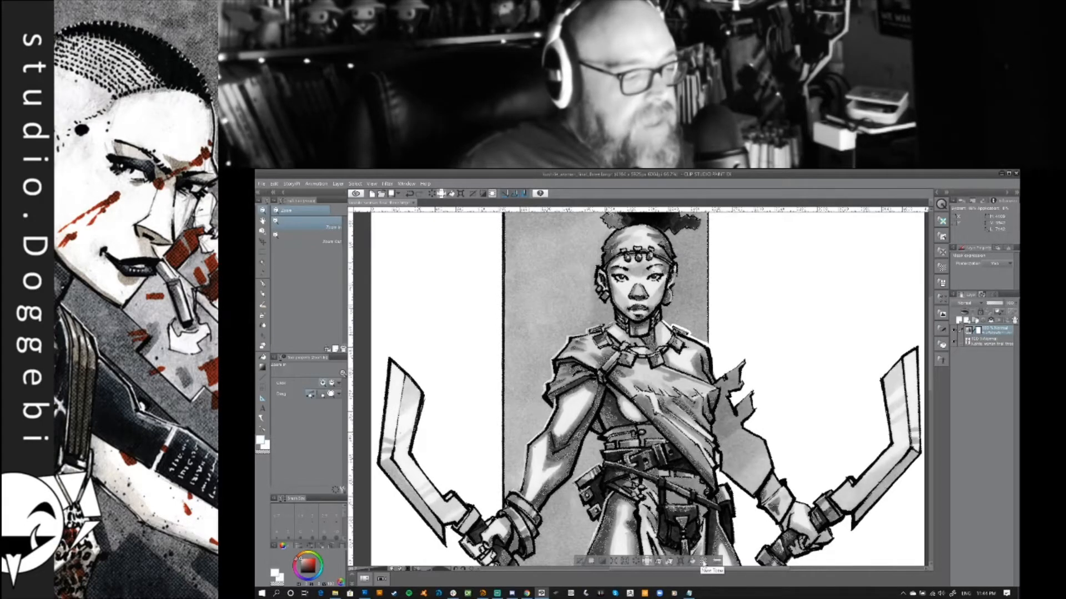
Fill the selected shadows with a new simple tone layer in a dot pattern
click(702, 561)
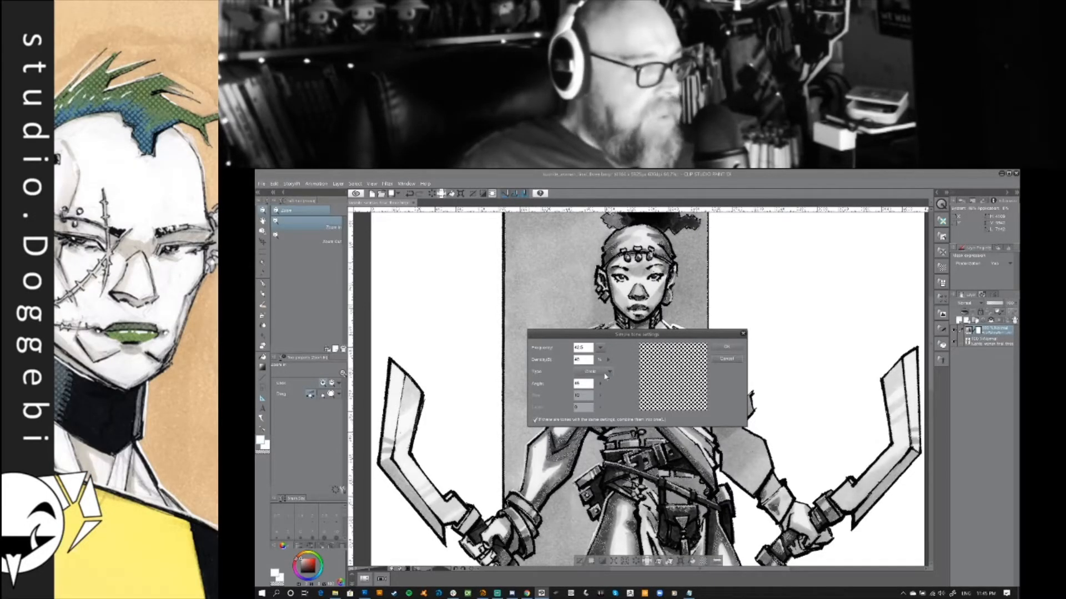
click(603, 376)
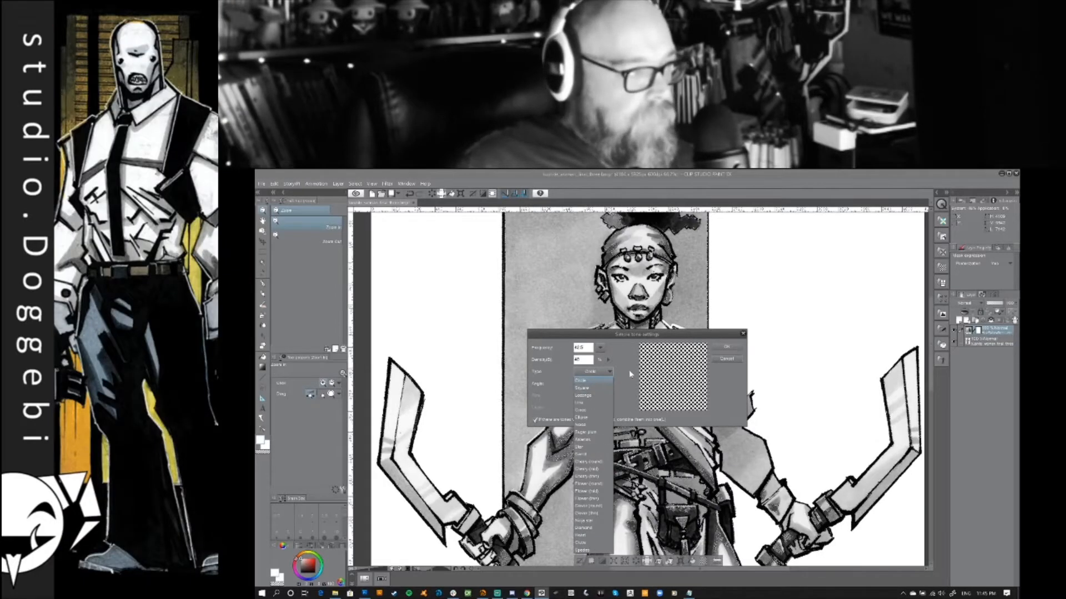
click(627, 369)
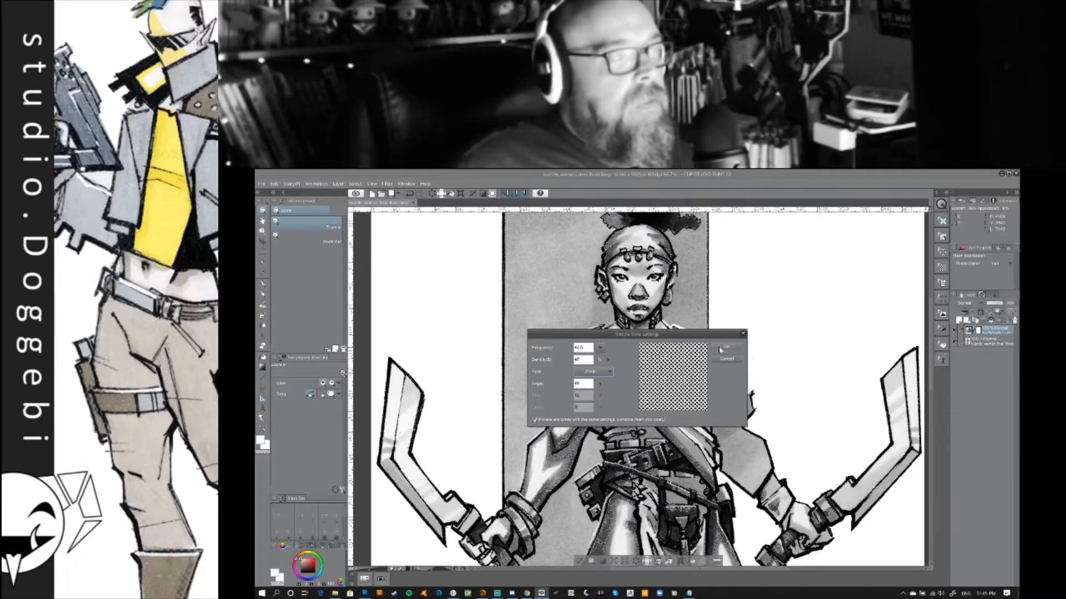
click(720, 349)
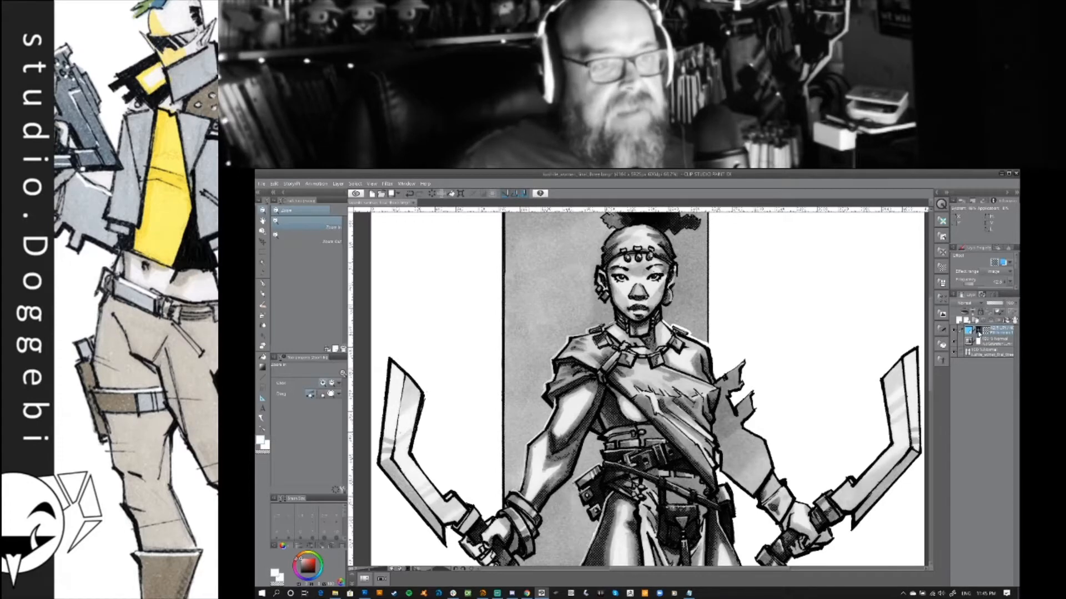
Apply the tone layer's mask to the layer, accepting the conversion to a raster layer
right_click(978, 332)
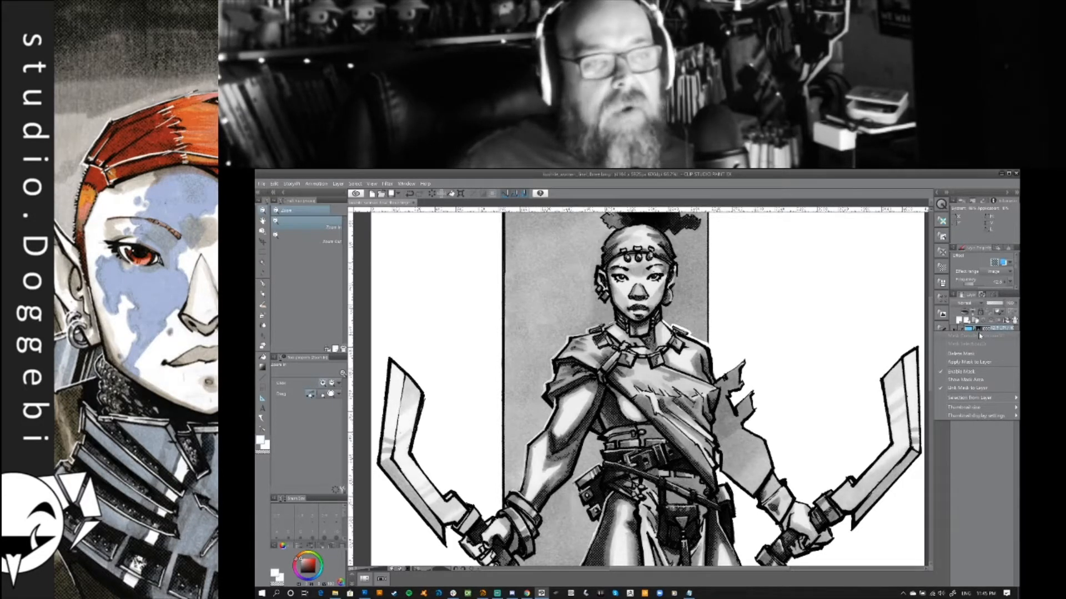
click(980, 362)
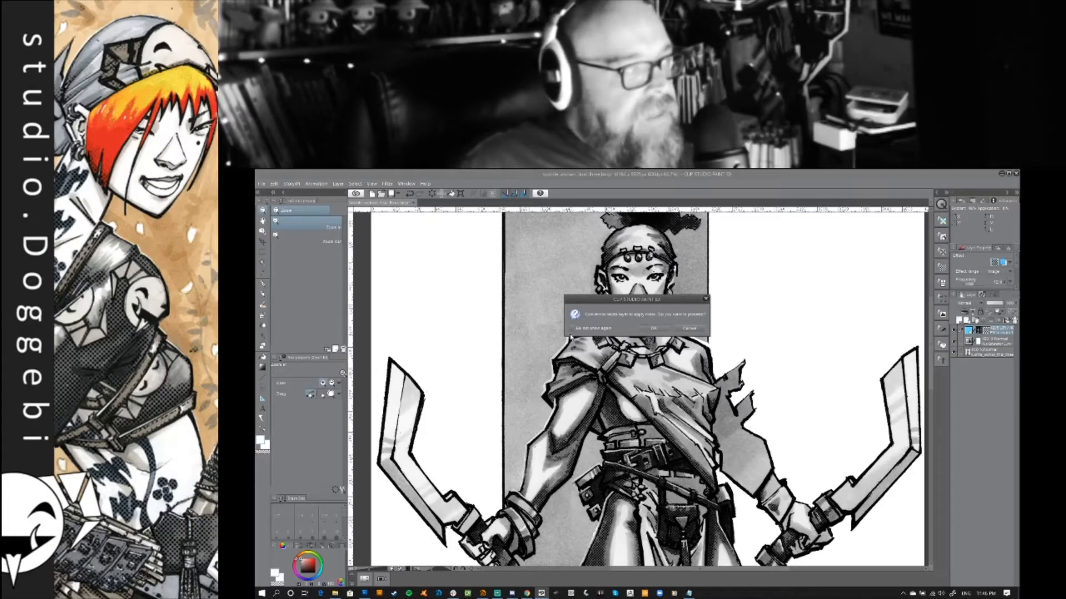
click(653, 328)
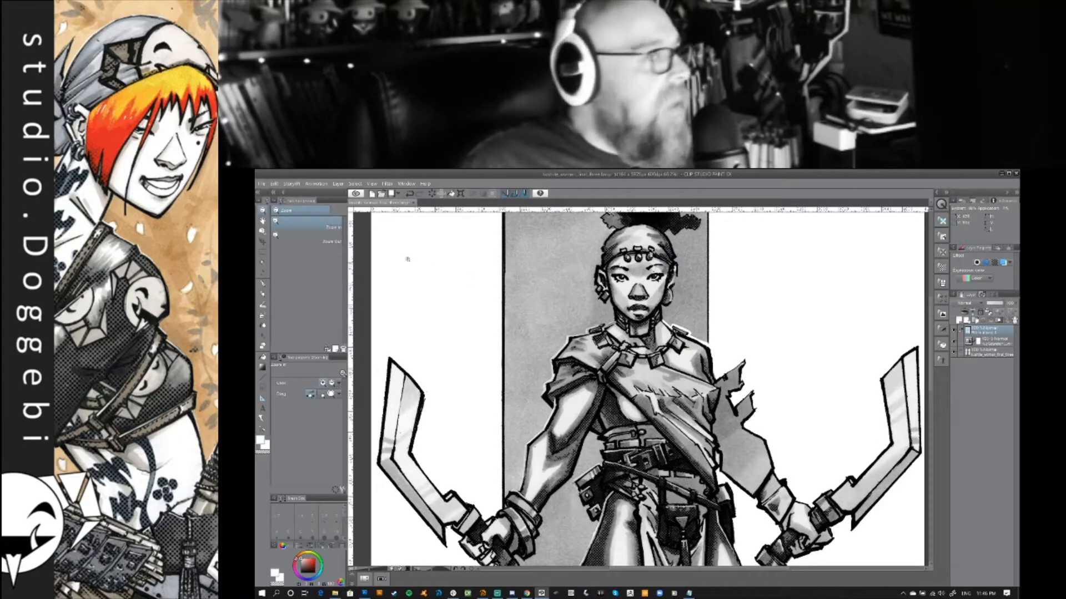
Select the toned areas using Auto select on the tone layer and copy them from the original colour artwork to a new layer
click(263, 262)
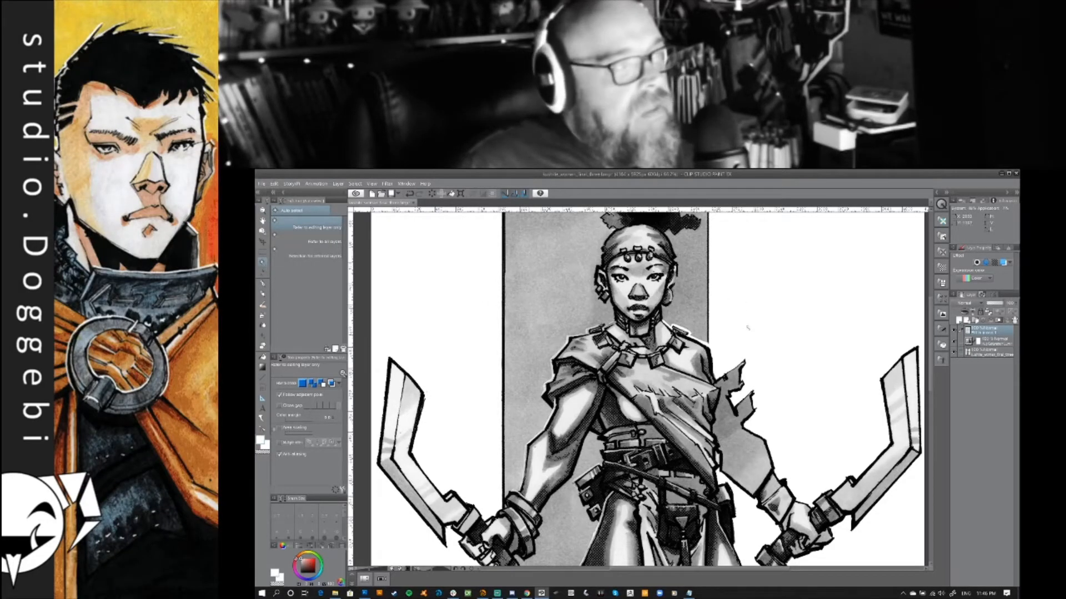
click(765, 302)
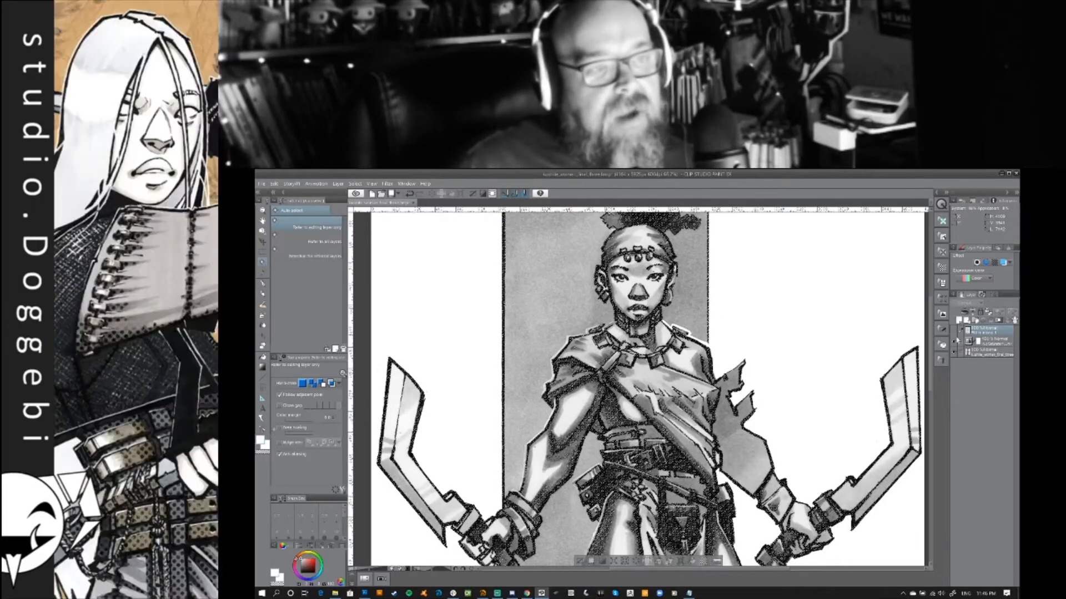
click(977, 355)
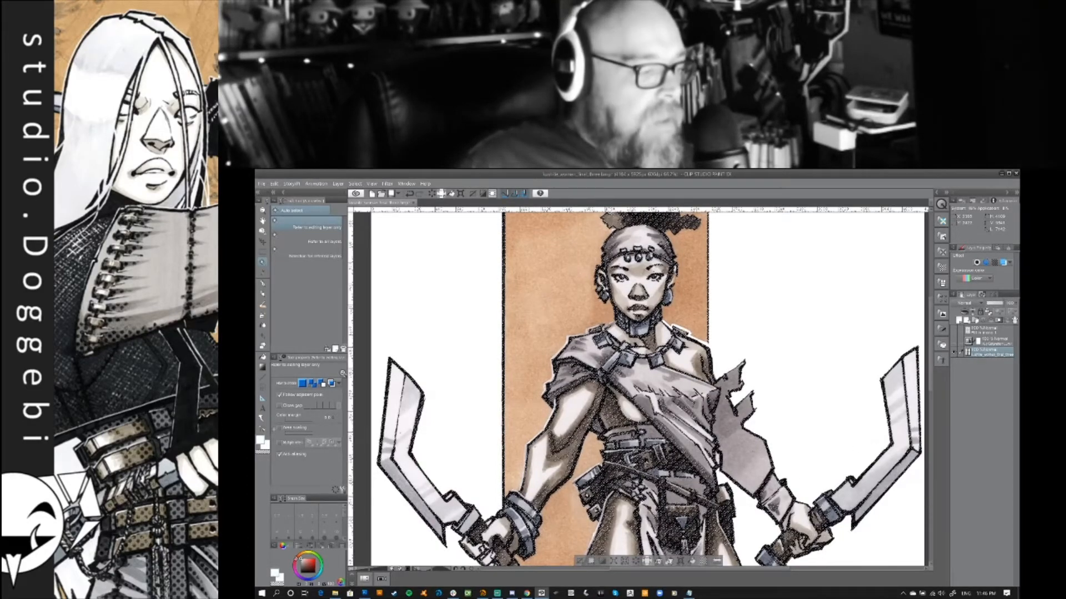
click(670, 564)
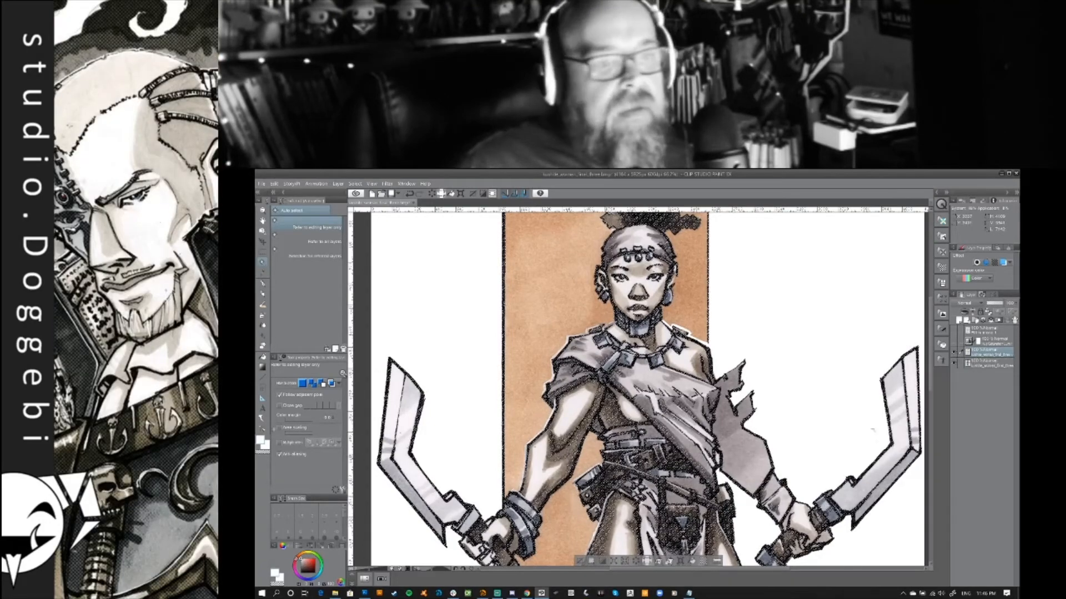
Toggle the copied layer's visibility to compare it, set its blending mode to Multiply, and clear the selection
click(954, 353)
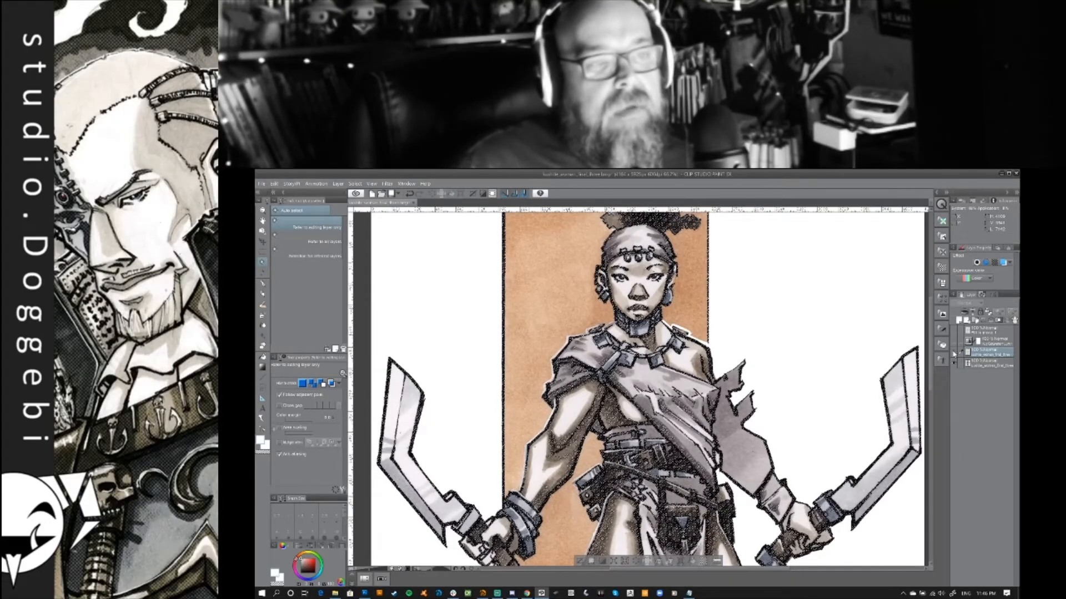
click(955, 353)
click(967, 304)
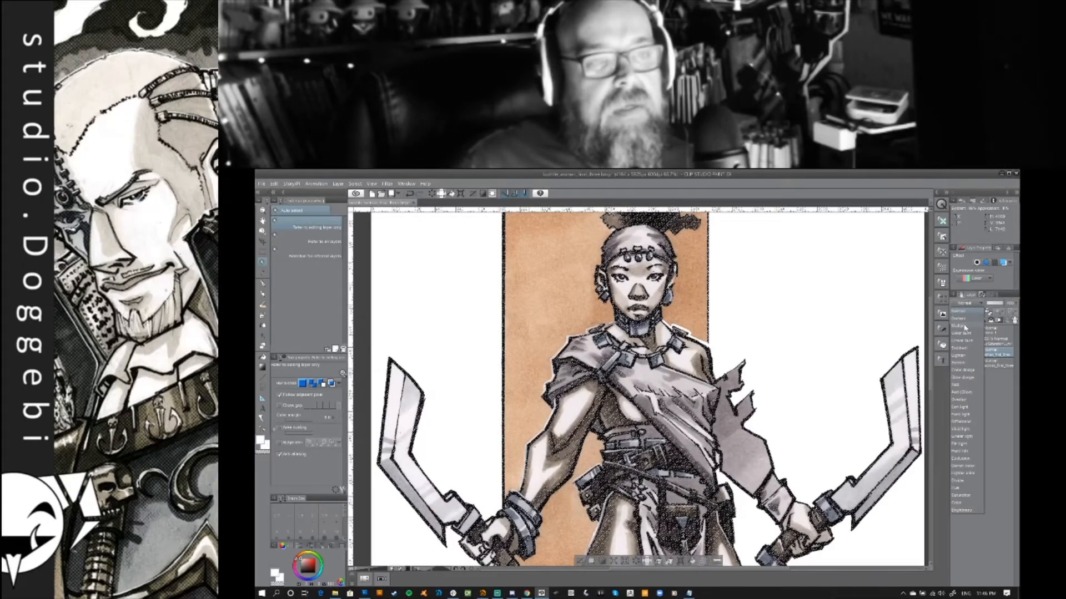
click(964, 328)
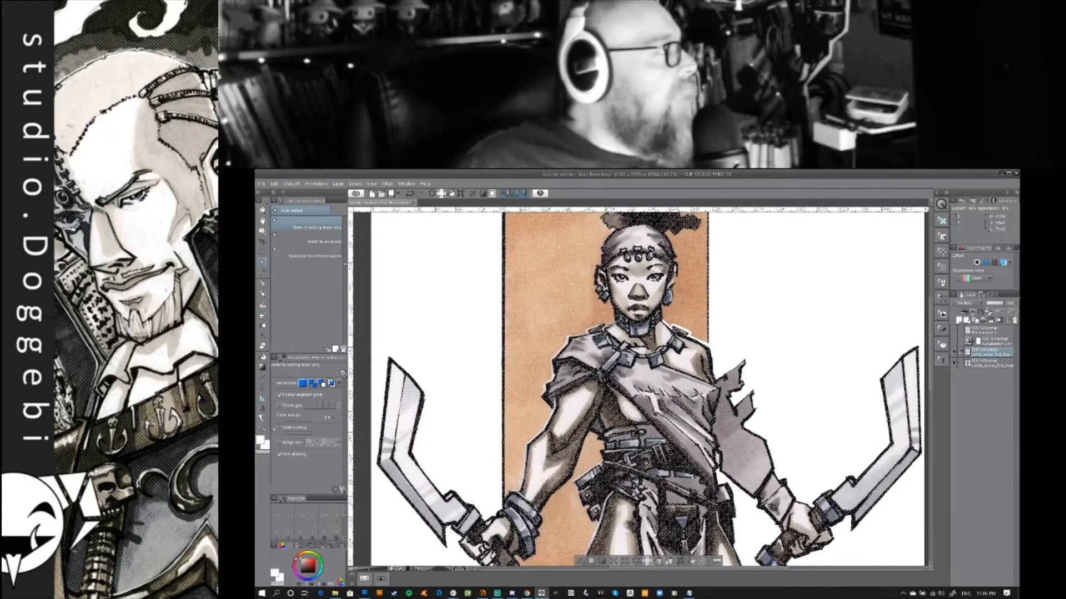
key(m)
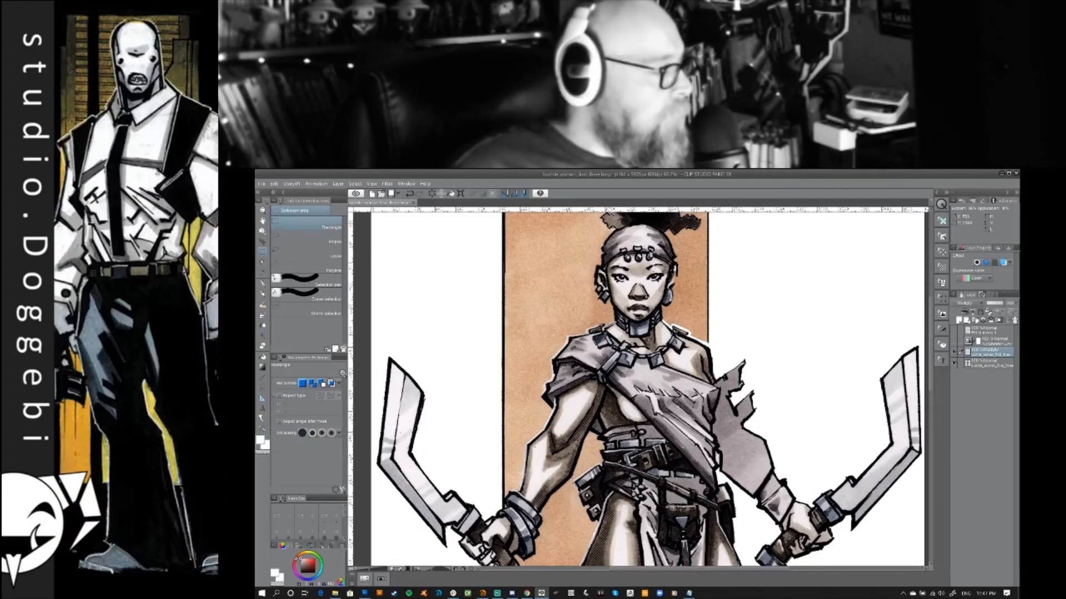
Switch to Photoshop and add a Black & White adjustment layer above the colour artwork
key(alt+Tab)
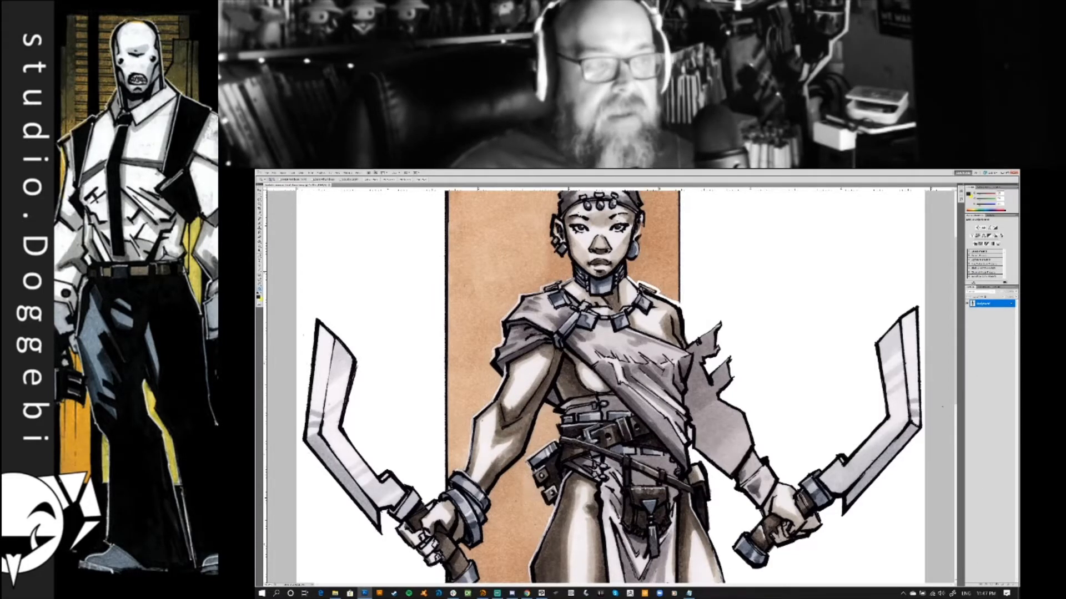
click(845, 367)
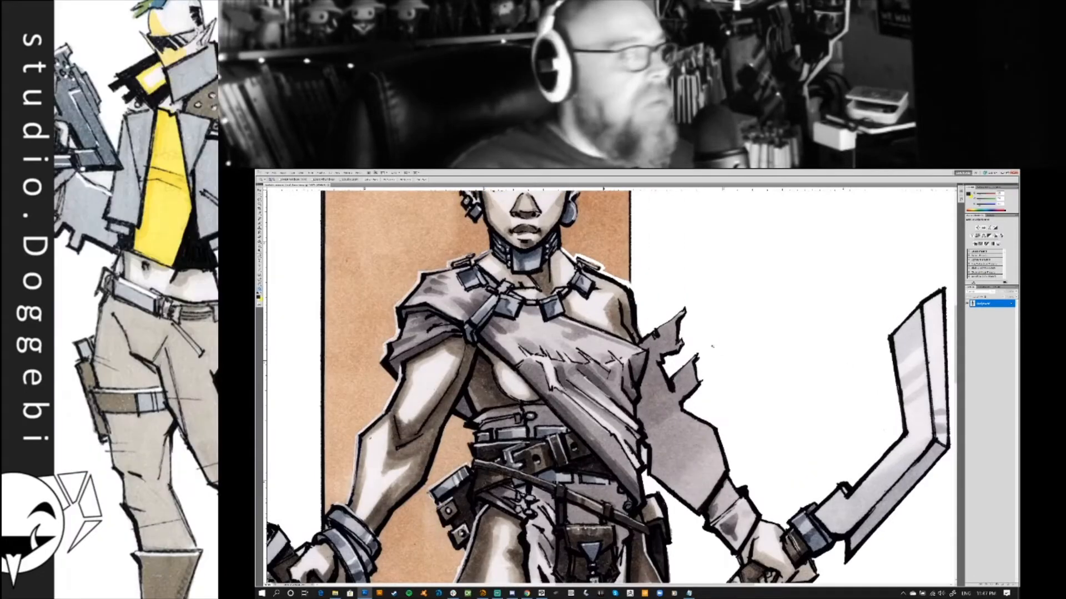
scroll(710, 346, up, 4)
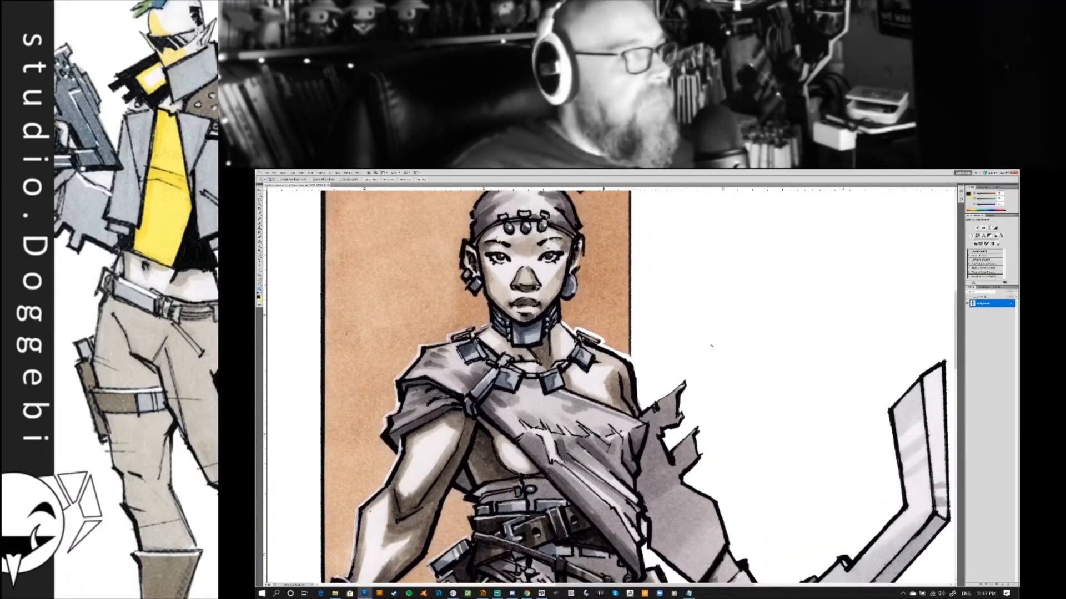
click(996, 585)
click(986, 526)
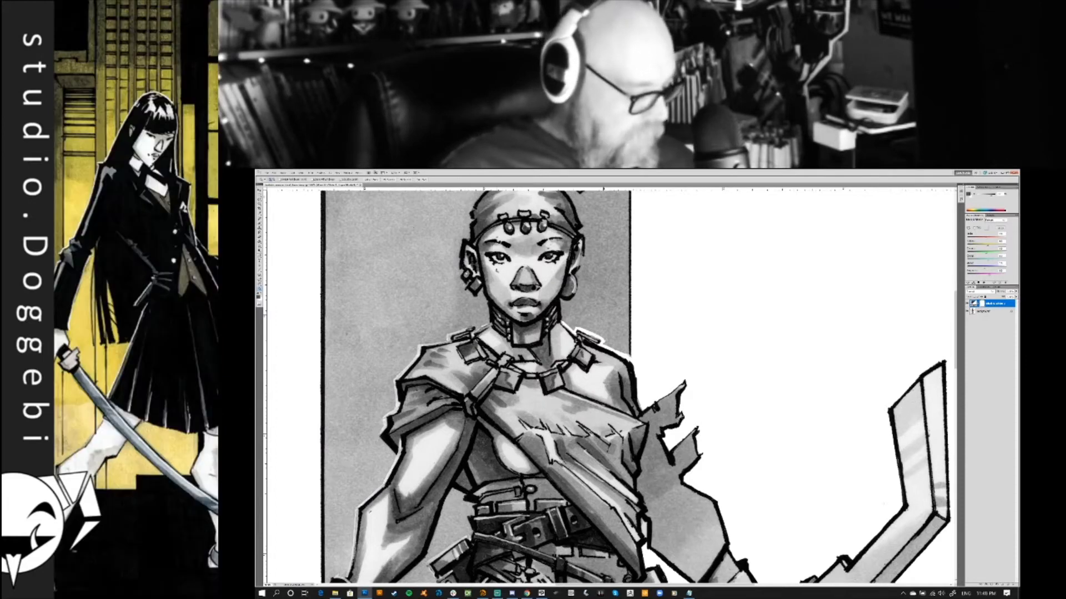
Copy the whole canvas merged and paste the greyscale result as a new layer
click(277, 175)
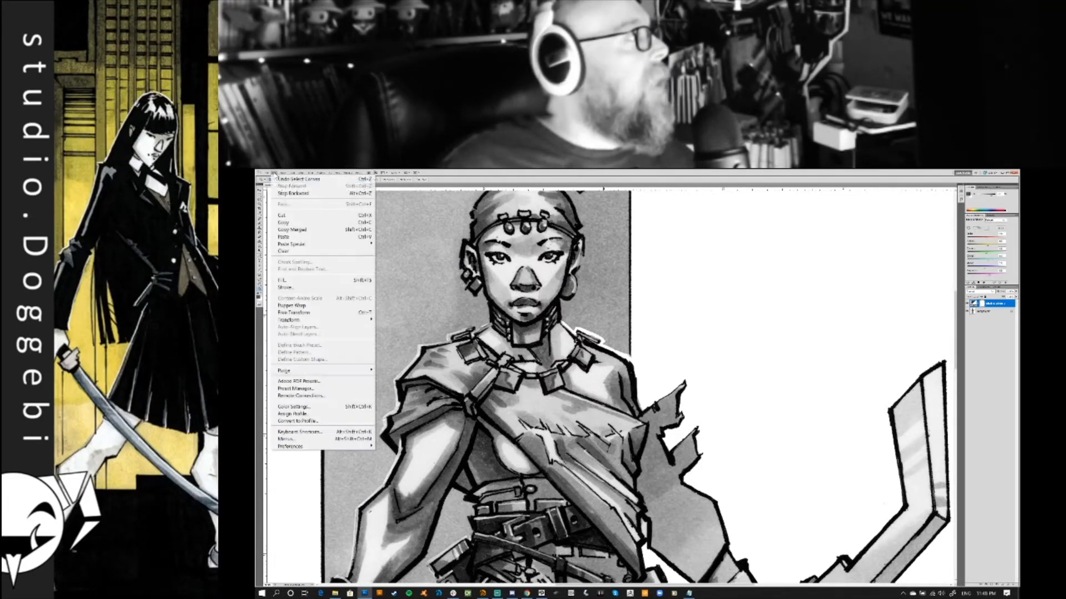
click(291, 233)
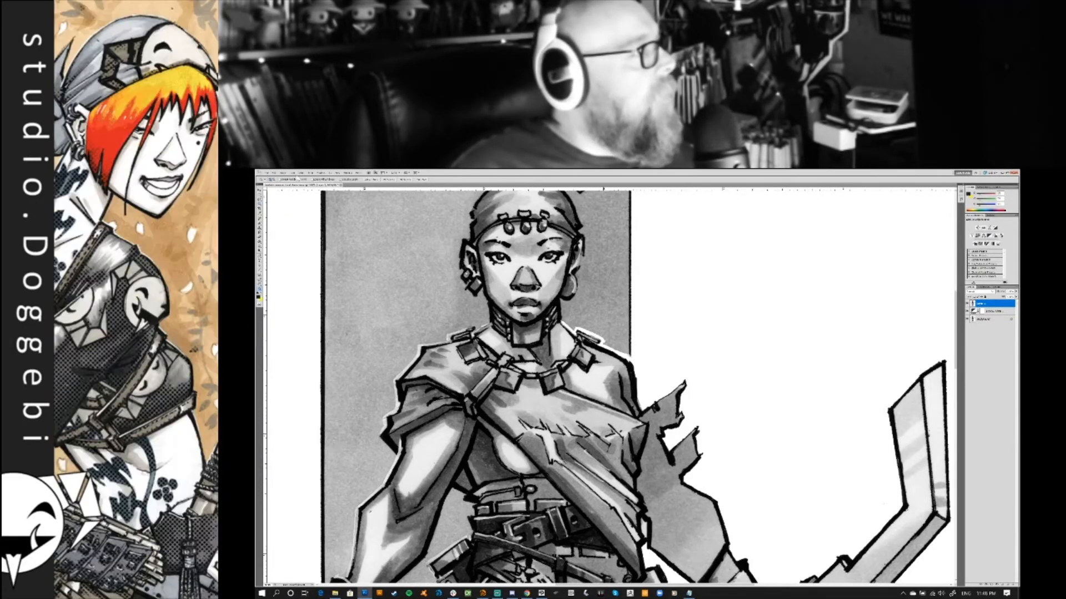
Select the dark areas of the pasted greyscale layer with Color Range
click(300, 173)
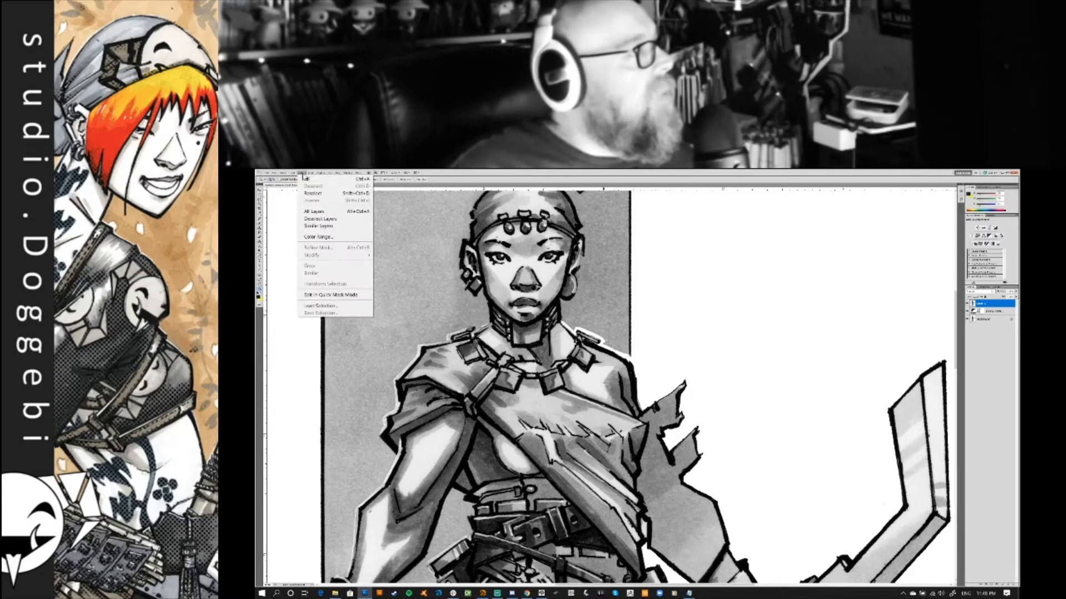
click(314, 236)
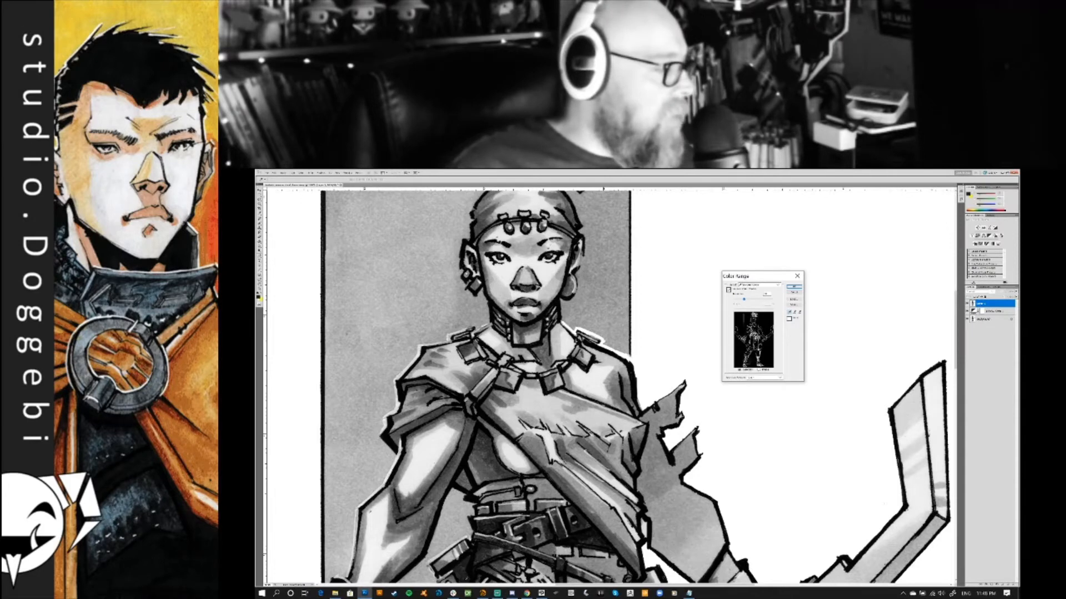
click(729, 290)
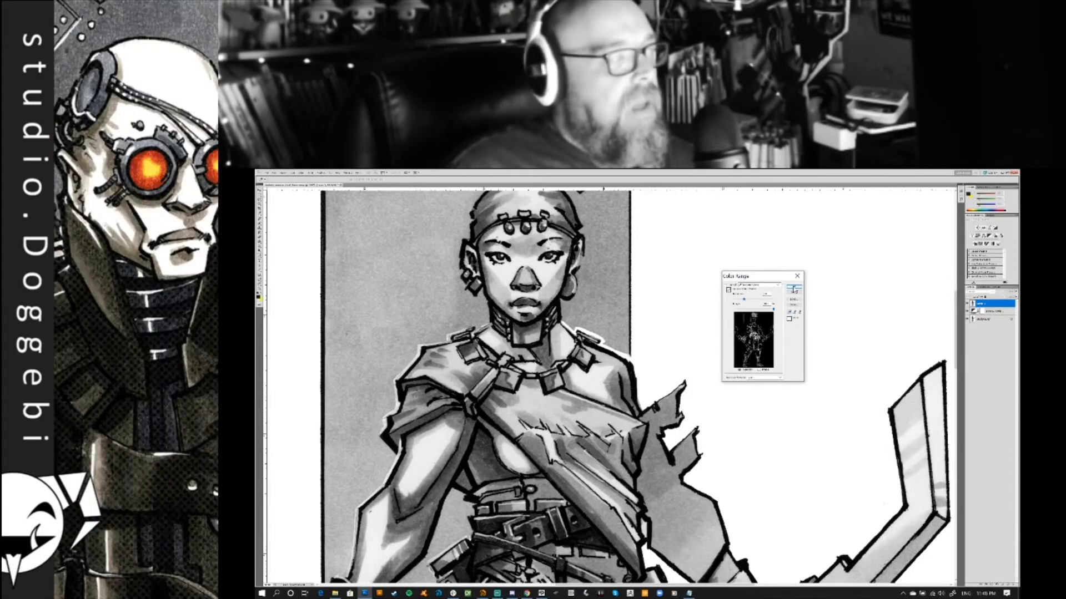
click(793, 288)
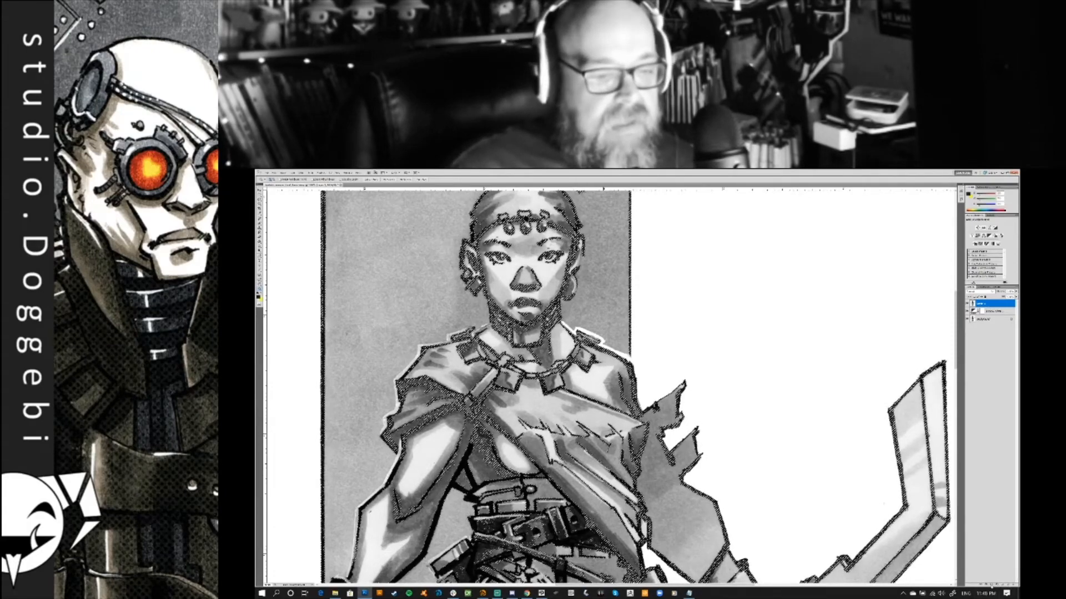
Add a new layer and fill the selected dark areas on it with a halftone dot pattern
key(ctrl+j)
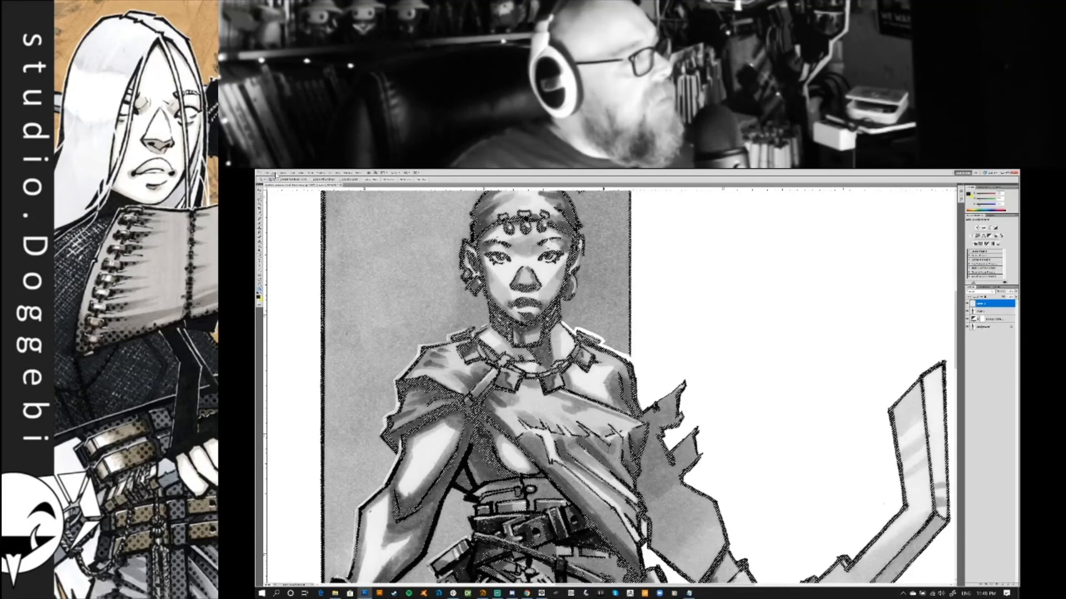
click(274, 173)
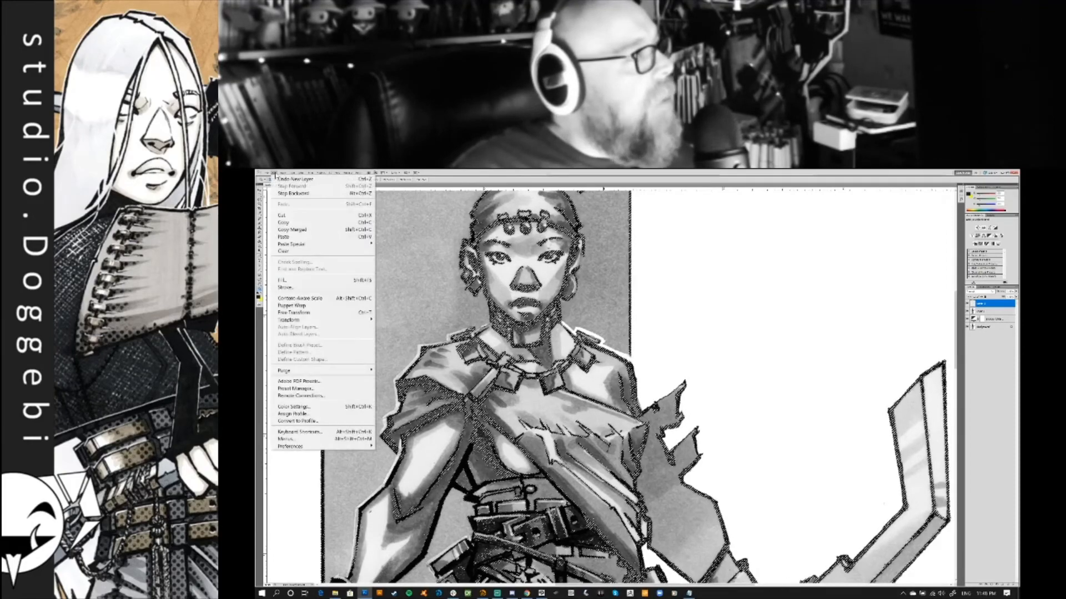
click(296, 279)
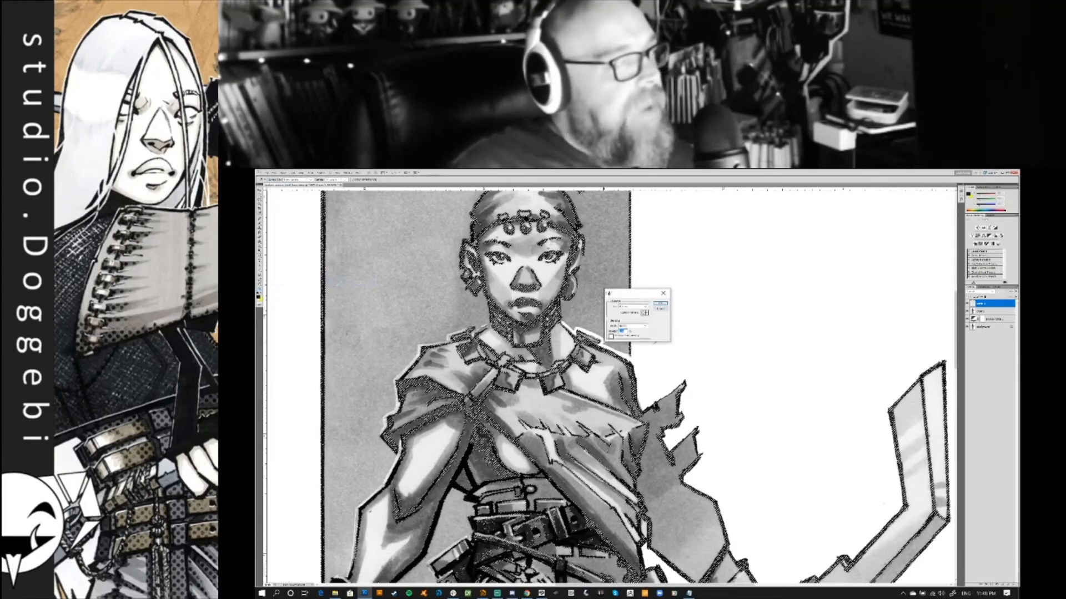
drag(631, 295, 668, 309)
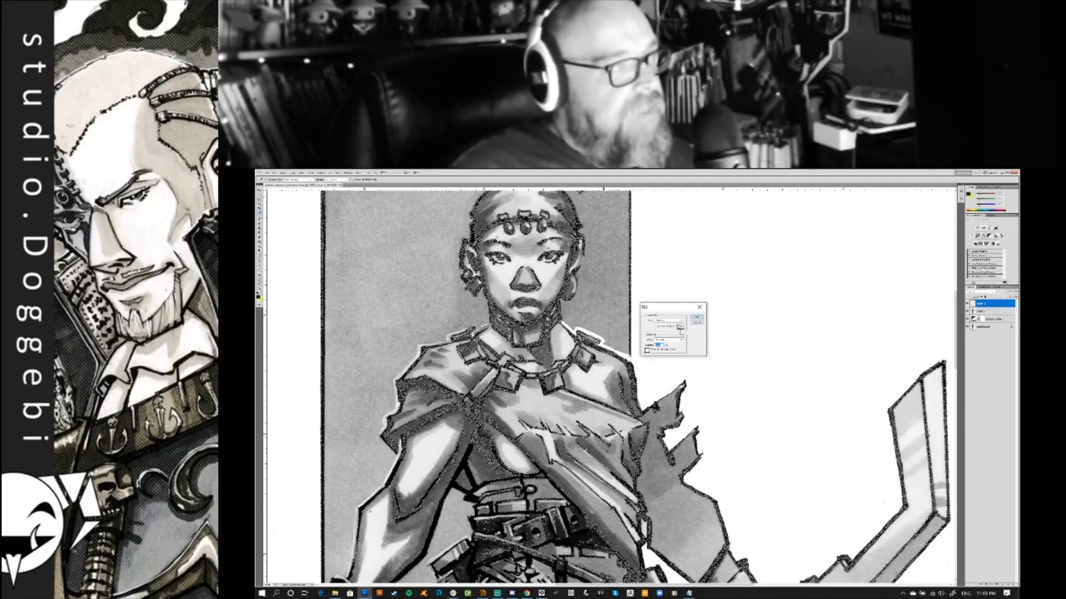
click(680, 327)
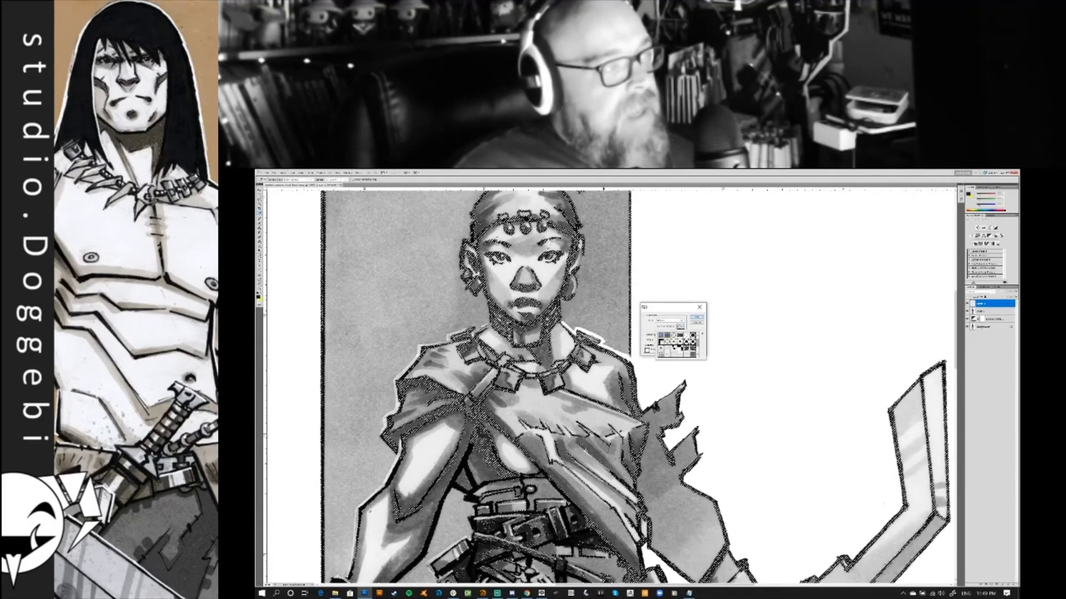
scroll(697, 350, down, 2)
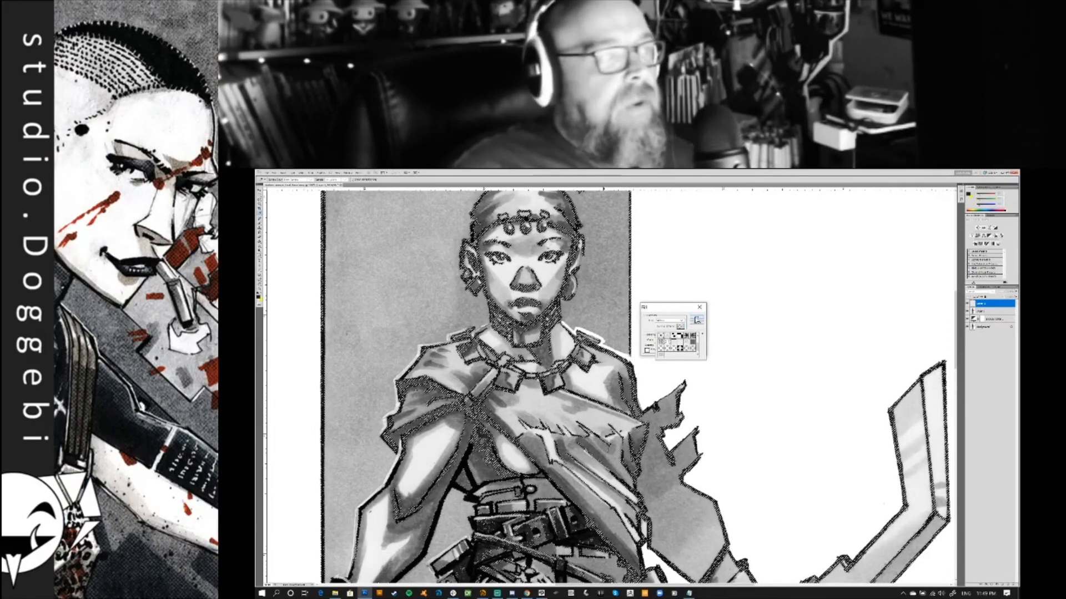
click(696, 321)
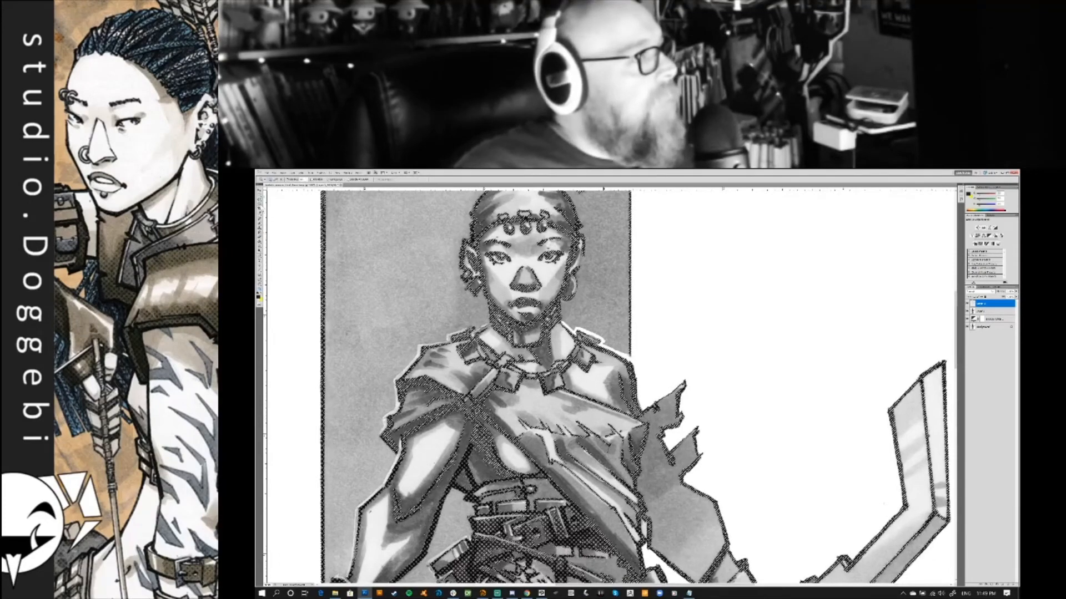
Invert the selection to isolate the halftone dots, and copy those areas of the colour background artwork onto a new layer
right_click(713, 286)
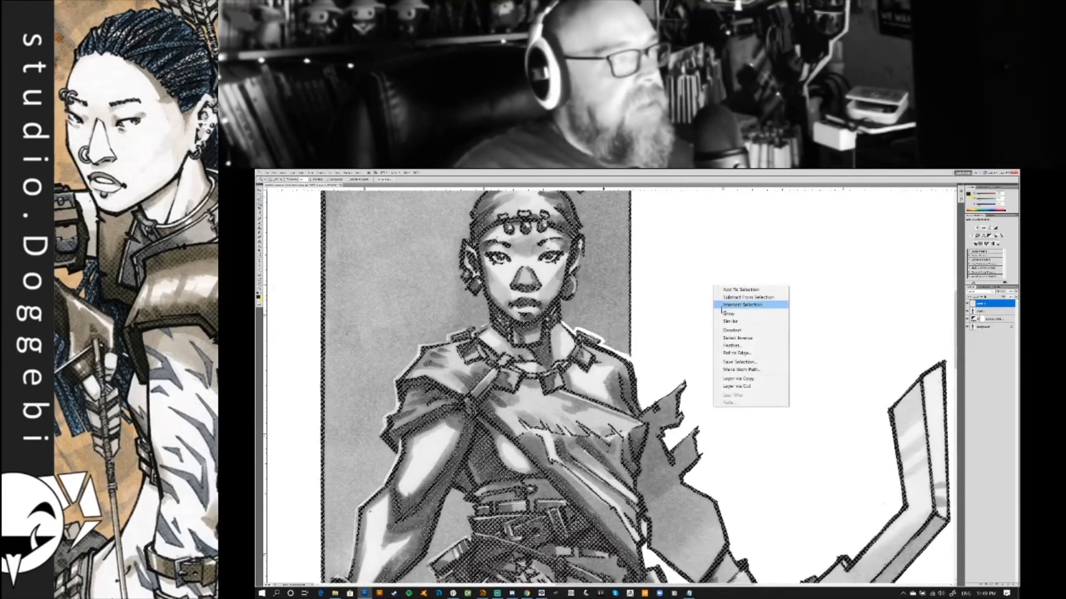
click(738, 339)
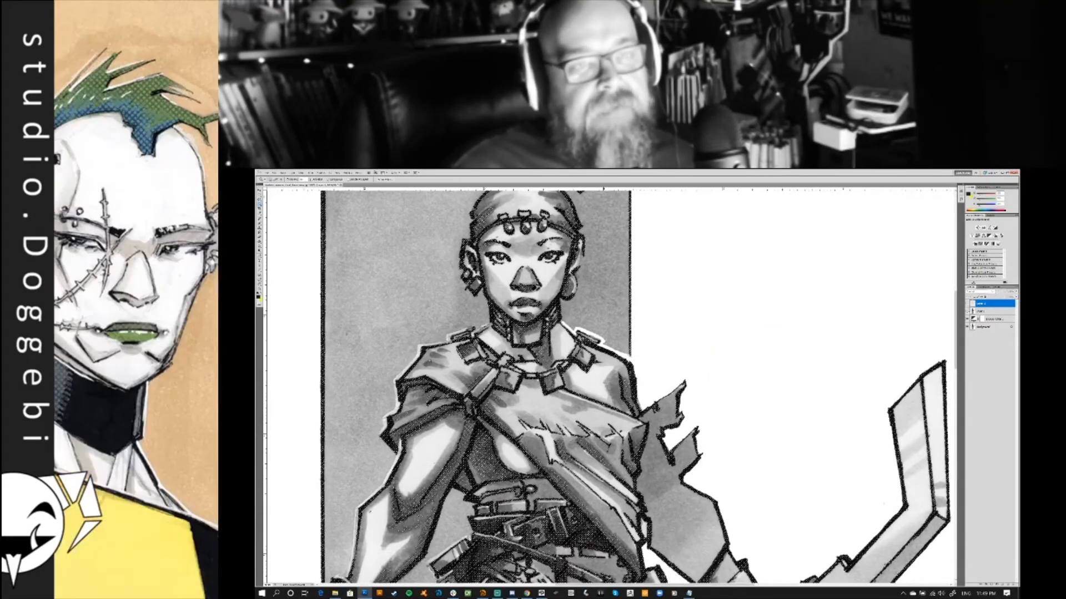
click(981, 328)
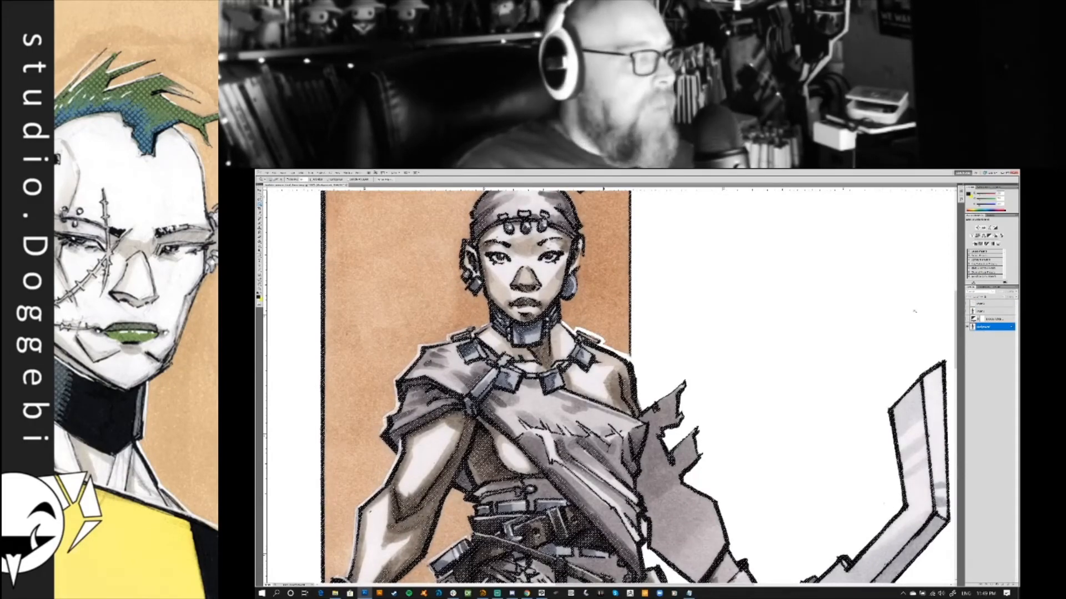
right_click(591, 401)
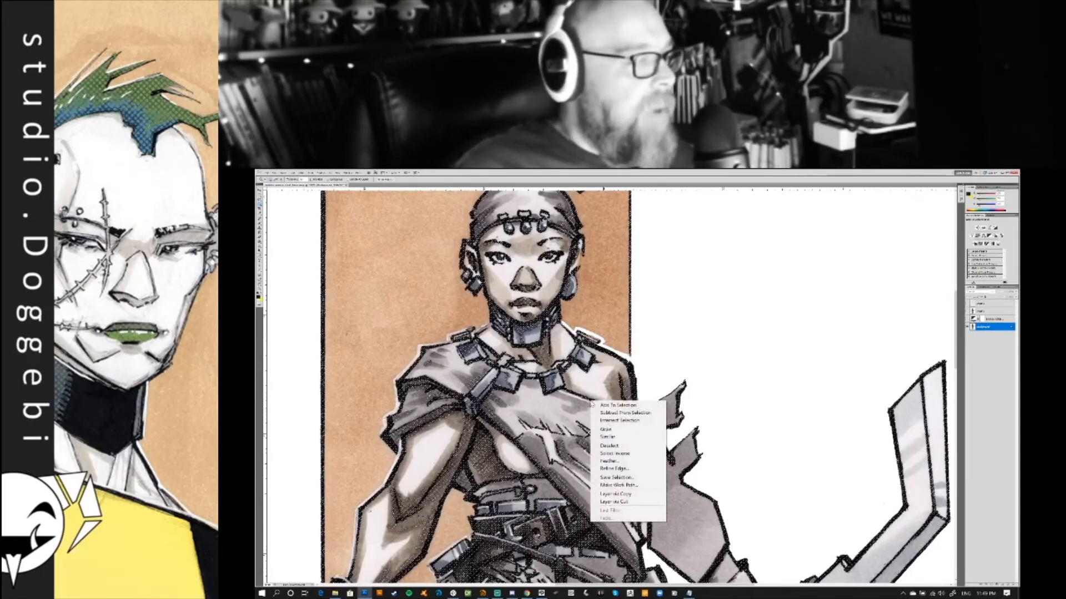
click(639, 493)
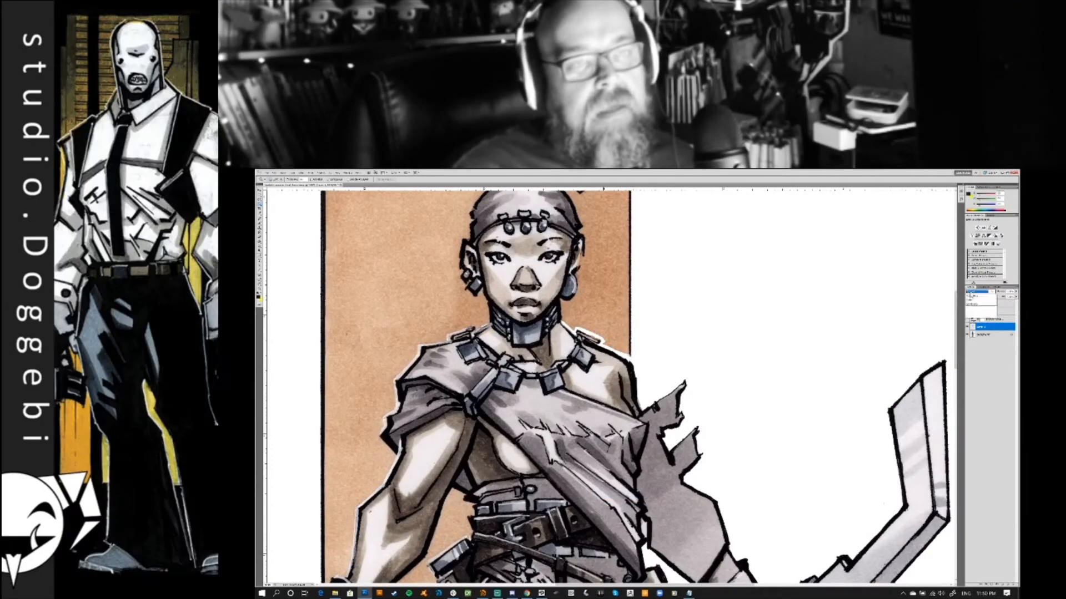
Try the Multiply and Color Burn blending modes on the copied dot layer, and set it to Hard Light
click(978, 291)
click(972, 312)
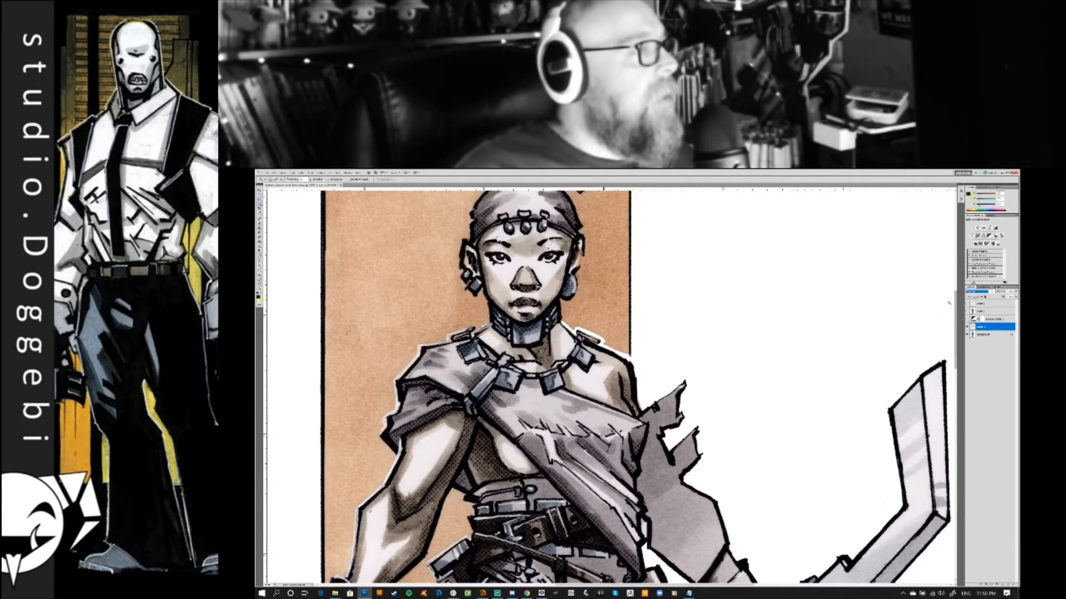
click(992, 292)
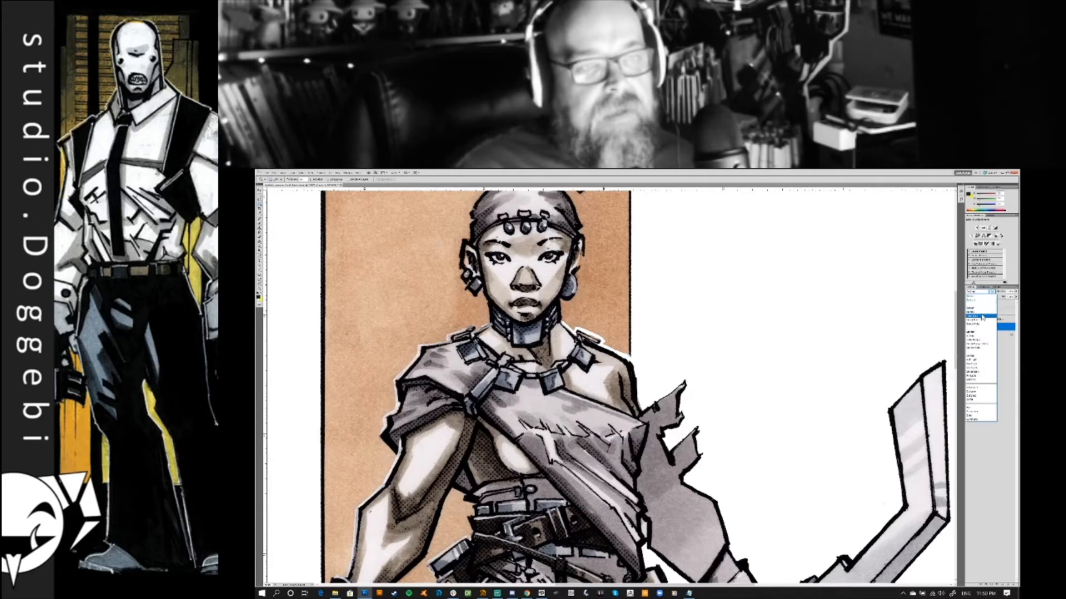
click(981, 315)
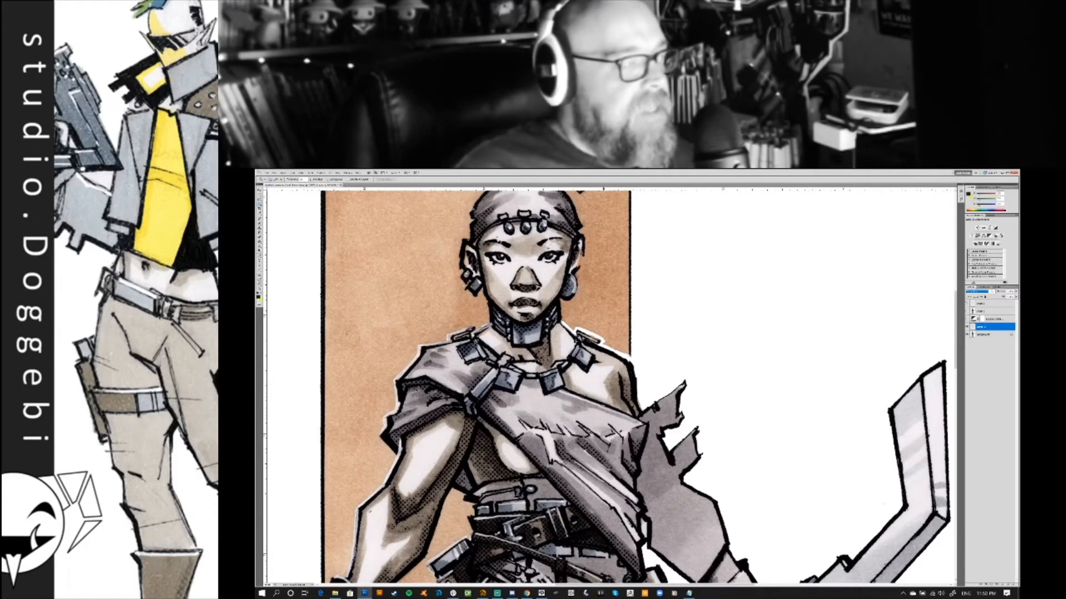
click(992, 292)
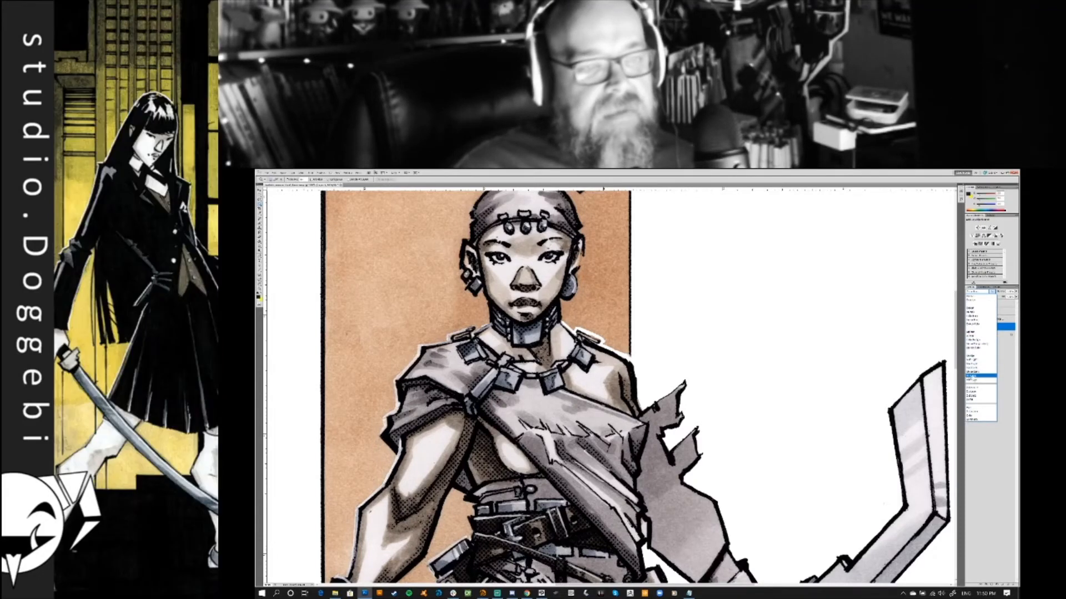
click(974, 364)
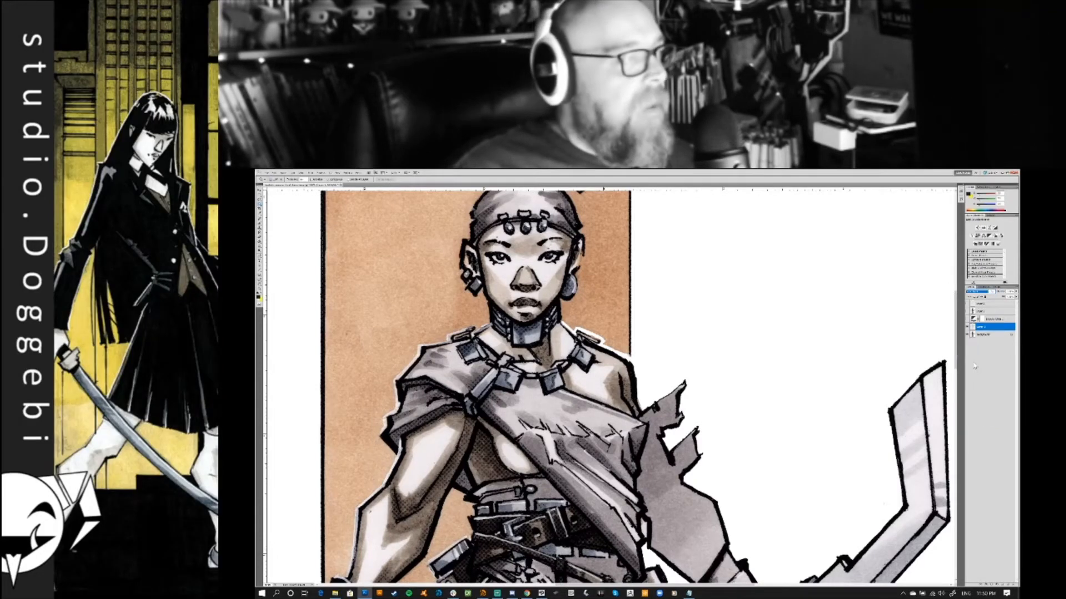